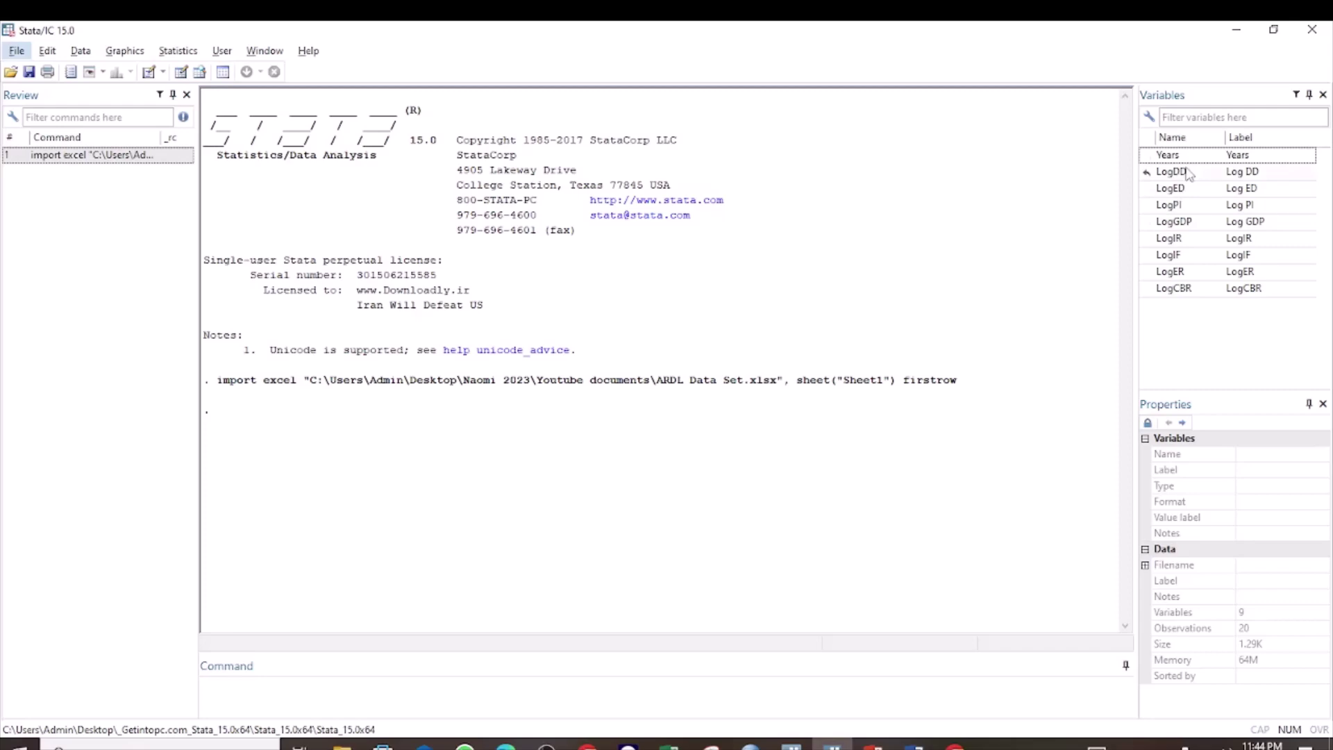
Run tsset Years to declare yearly time series from 2001 to 2020.
left_click(294, 693)
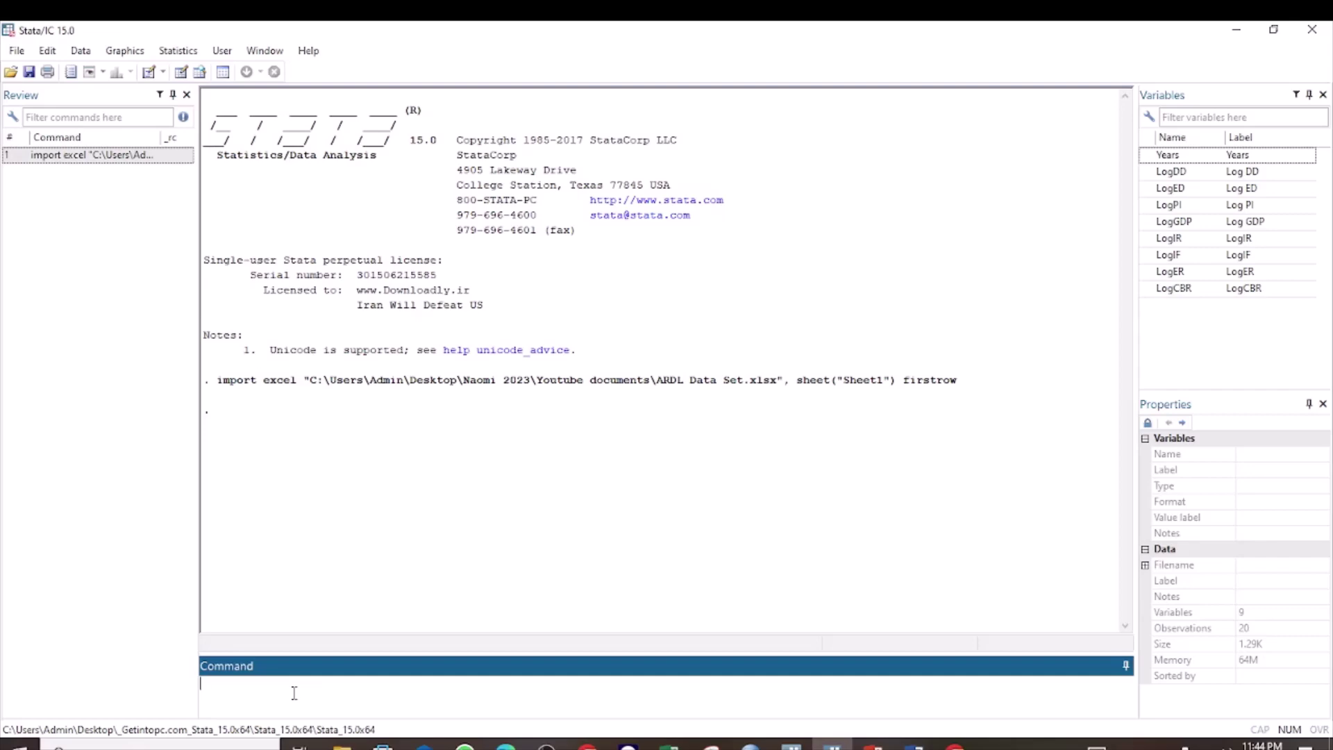
type("tsset")
double_click(1167, 157)
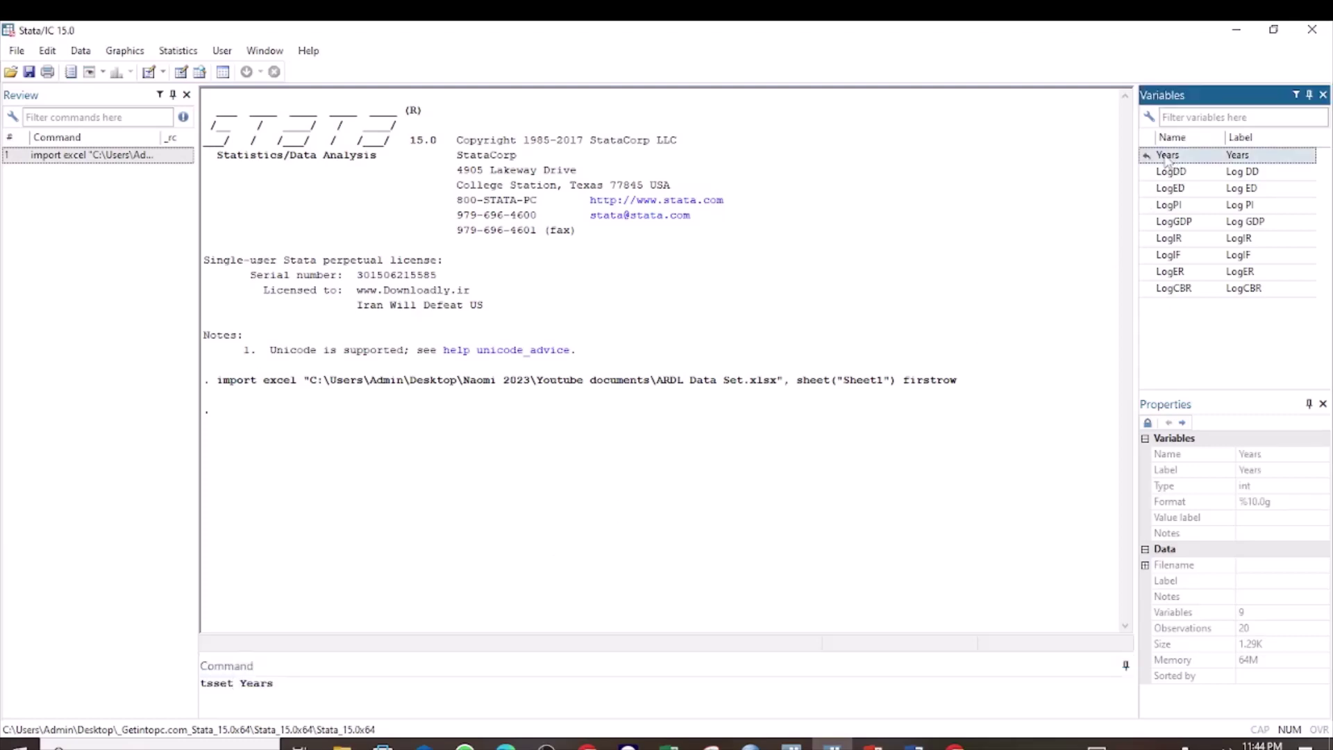
key("Return")
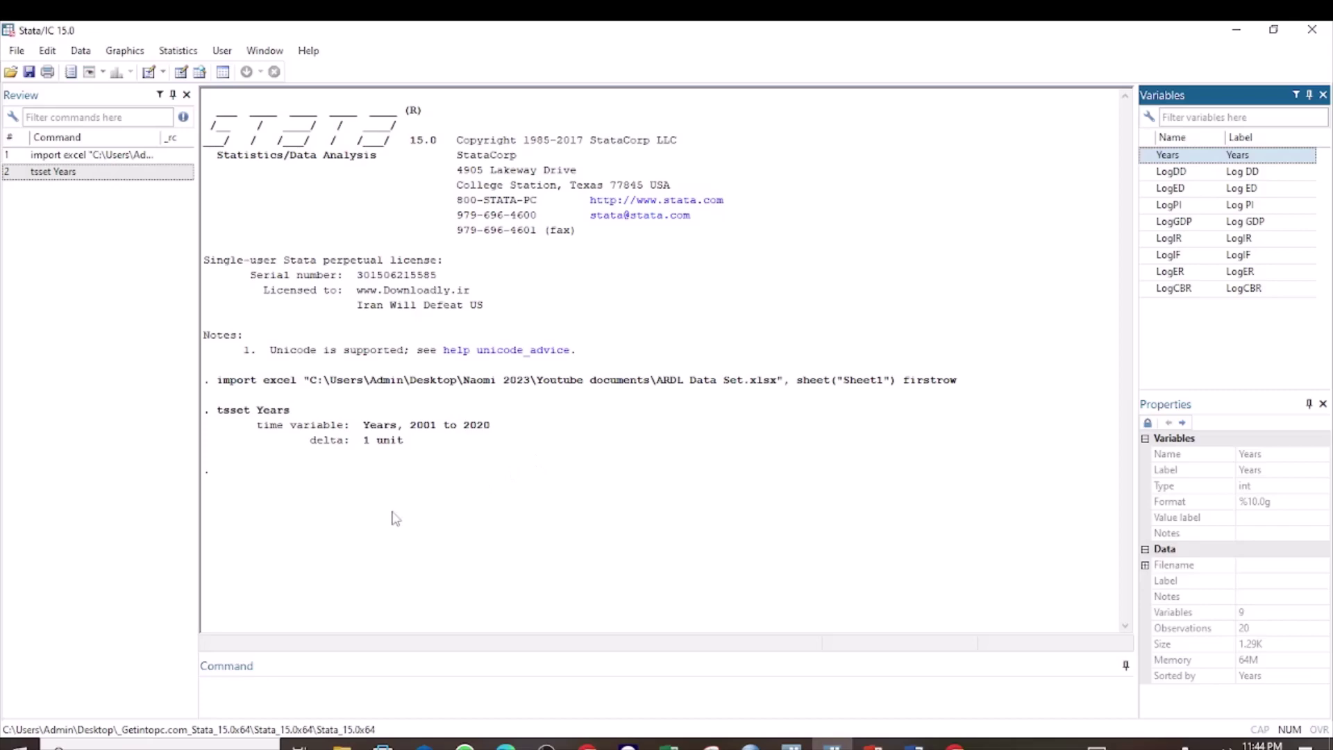
Run varsoc LogDD to show lag-selection criteria, all starring lag 1.
left_click(267, 690)
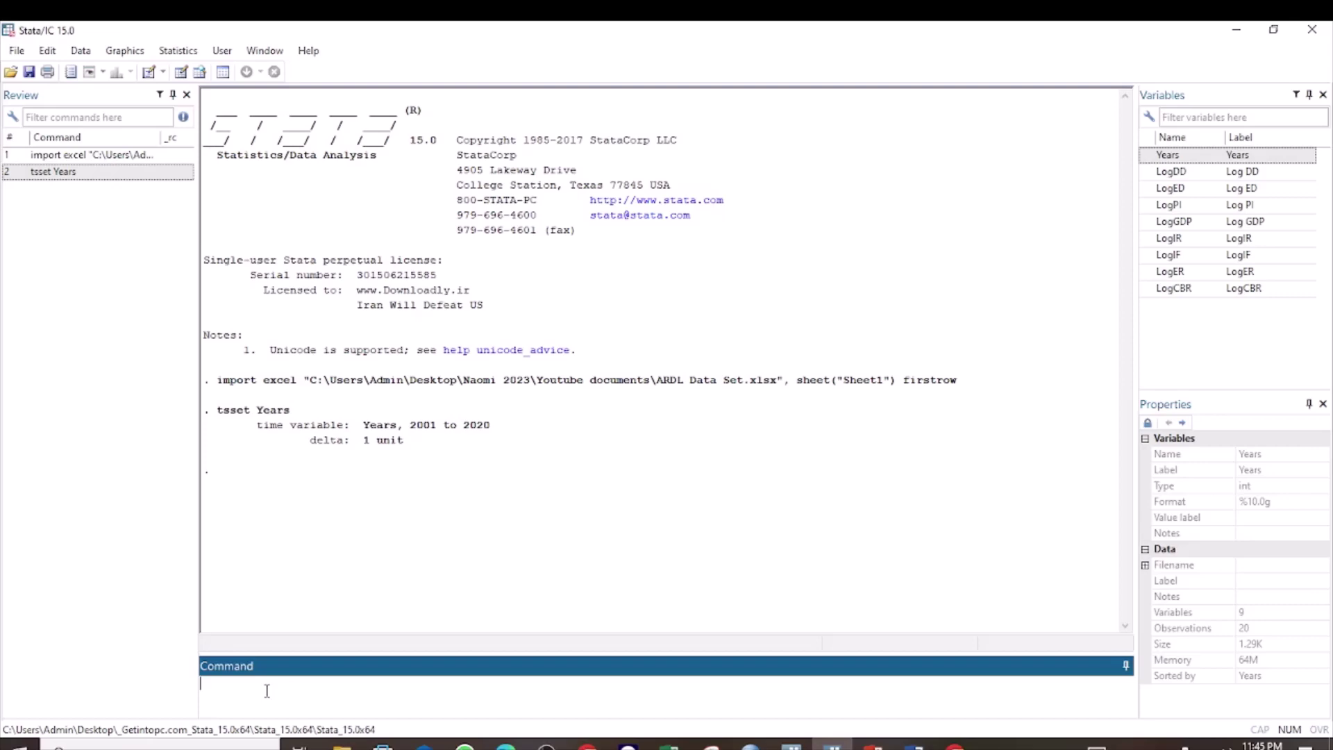
type("varsoc")
double_click(1172, 177)
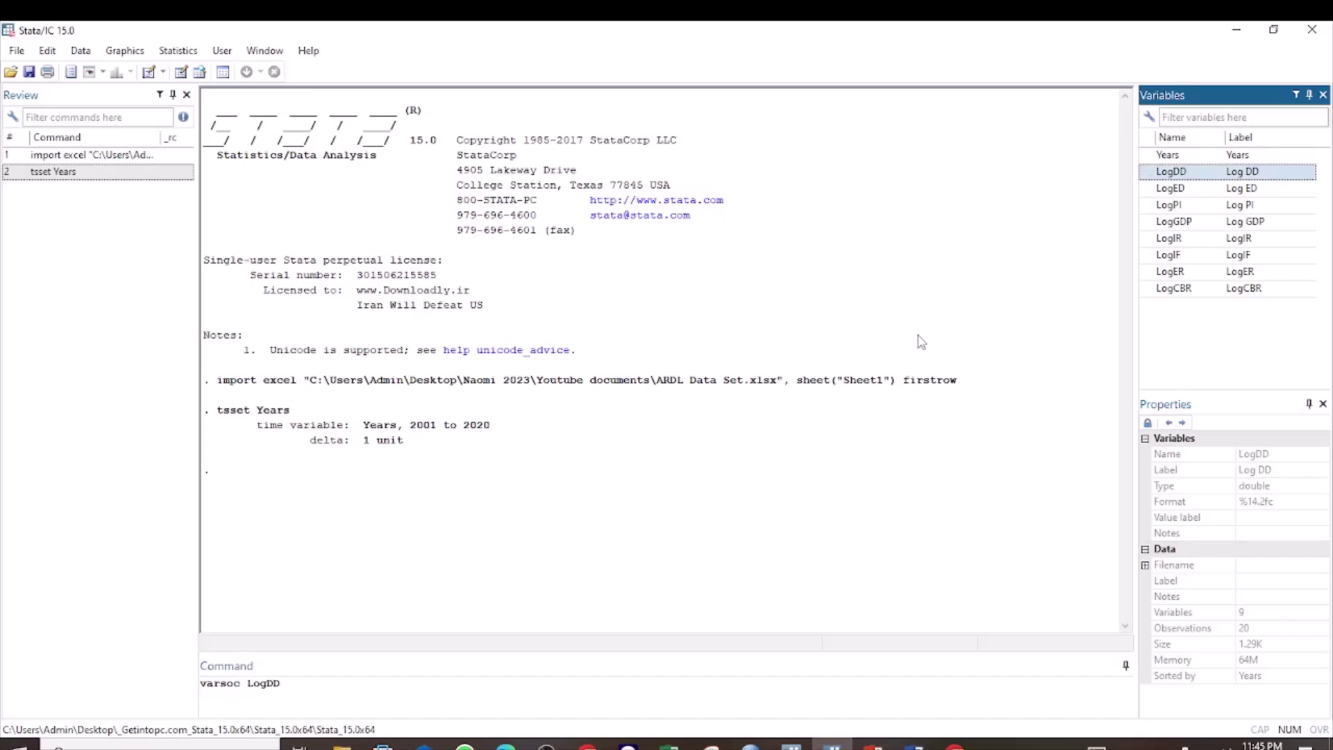
key("Return")
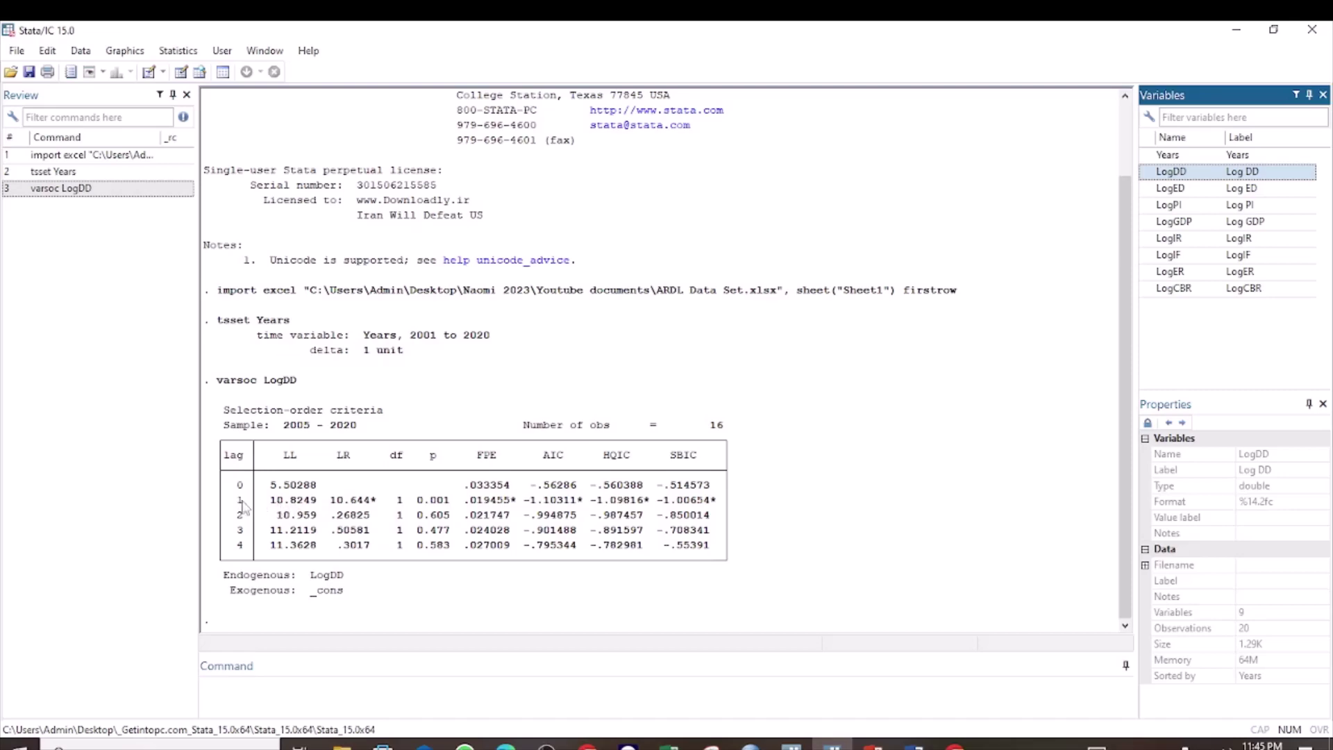
left_click(286, 694)
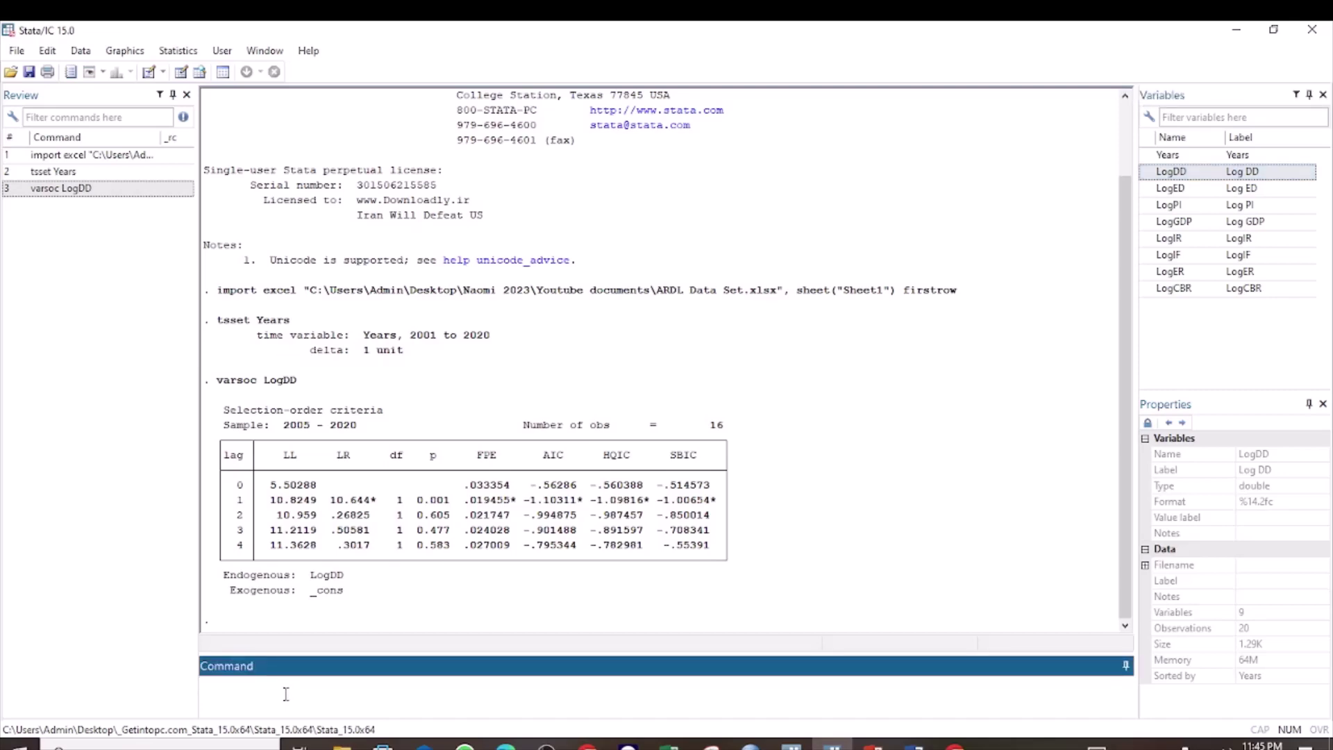
Run varsoc LogED to show lag-selection criteria, all starring lag 1.
type("varsoc")
left_click(1181, 188)
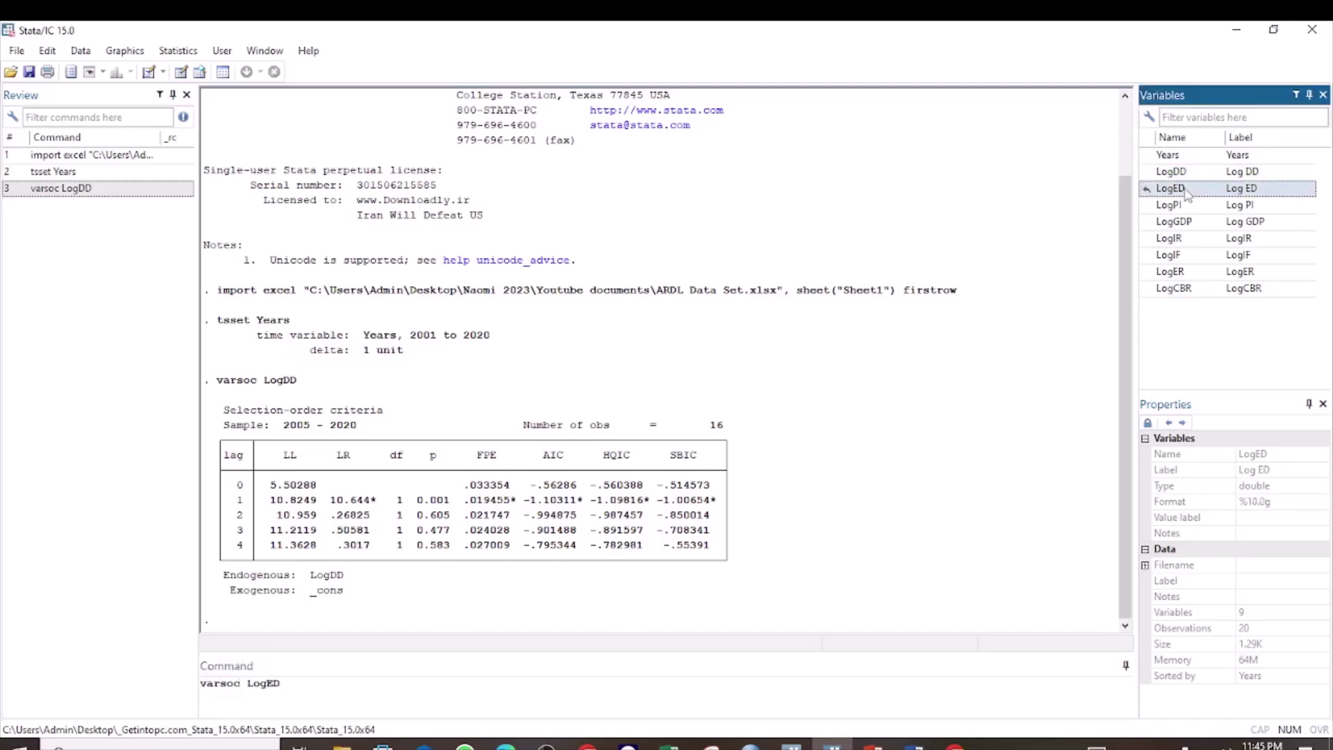
key("Return")
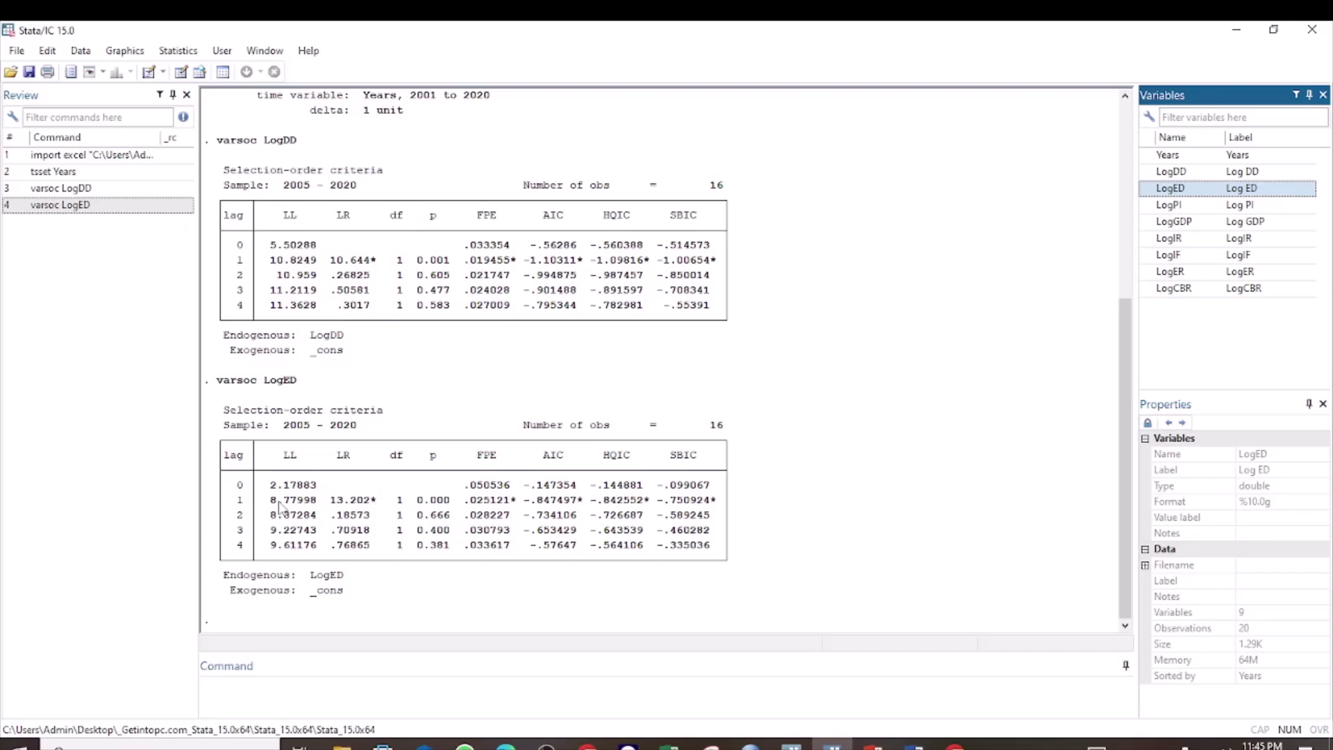
Run varsoc LogGDP to show lag-selection criteria, all starring lag 1.
left_click(260, 691)
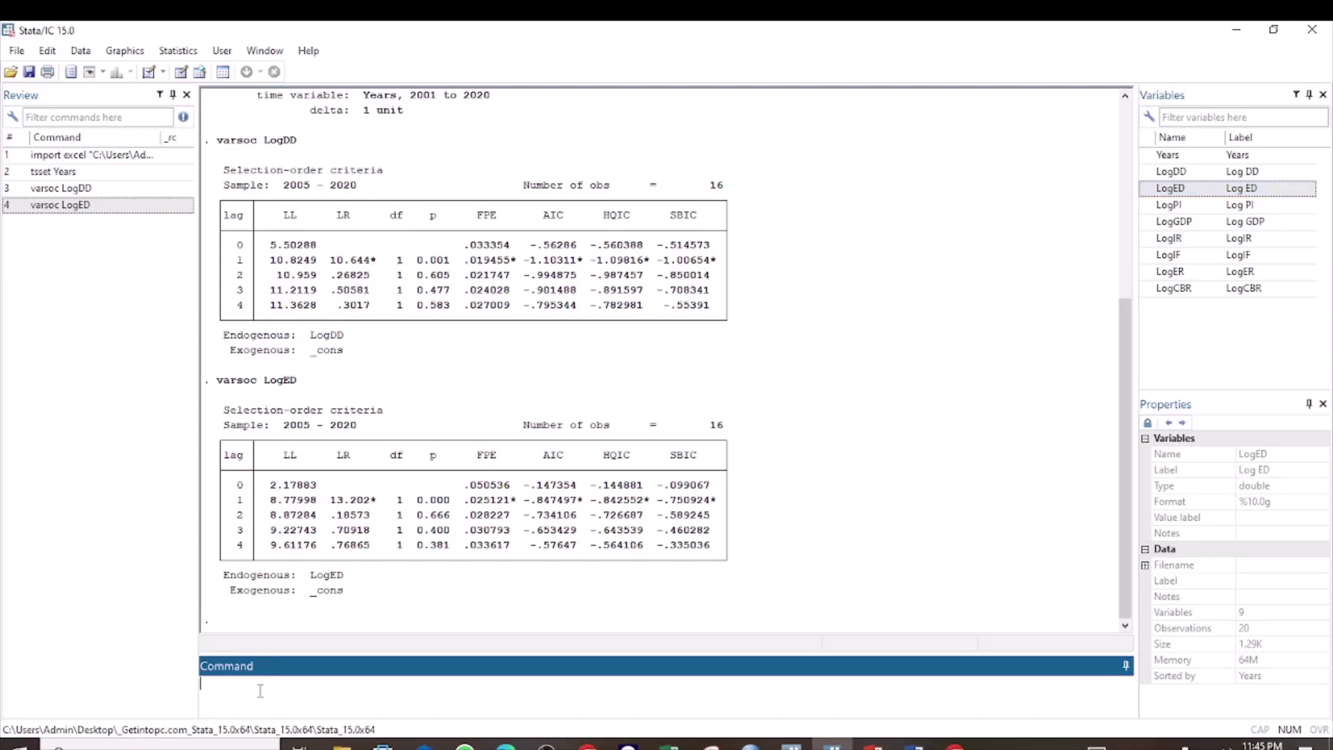
type("varsoc")
double_click(1196, 225)
key("Return")
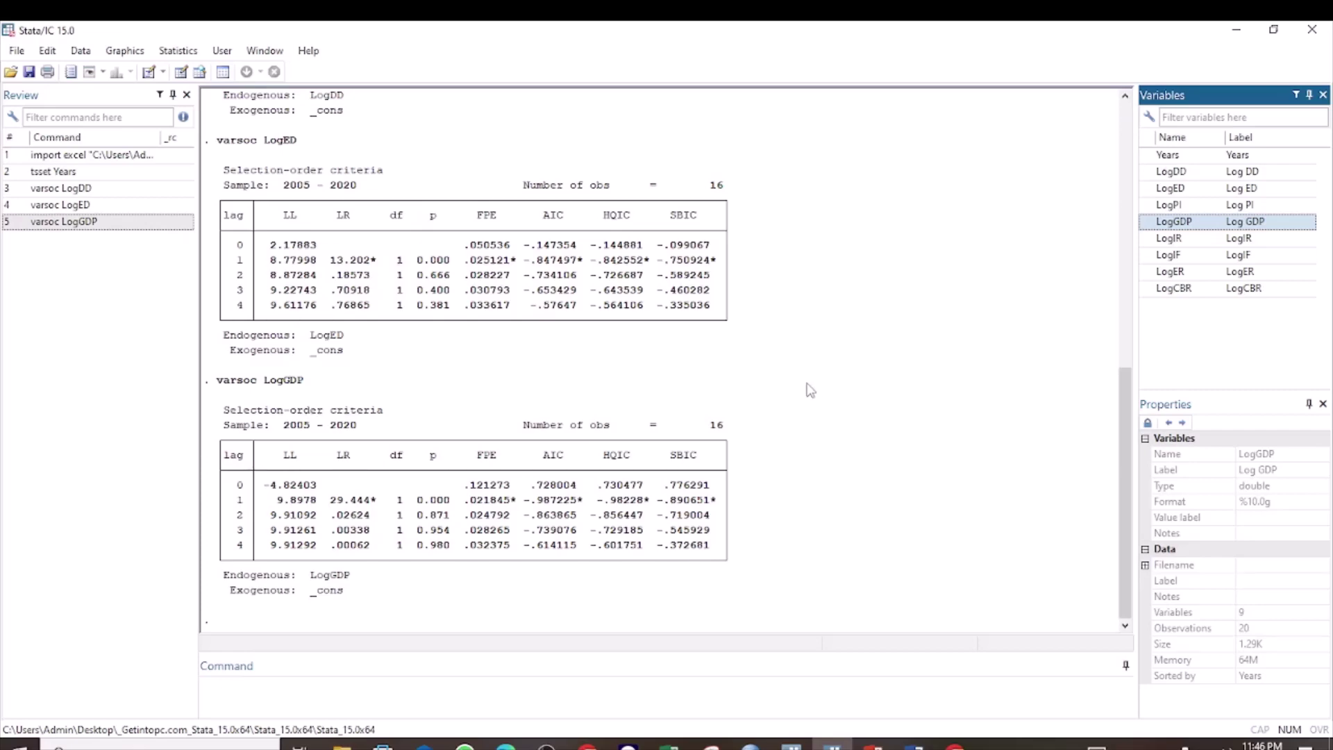
left_click(269, 683)
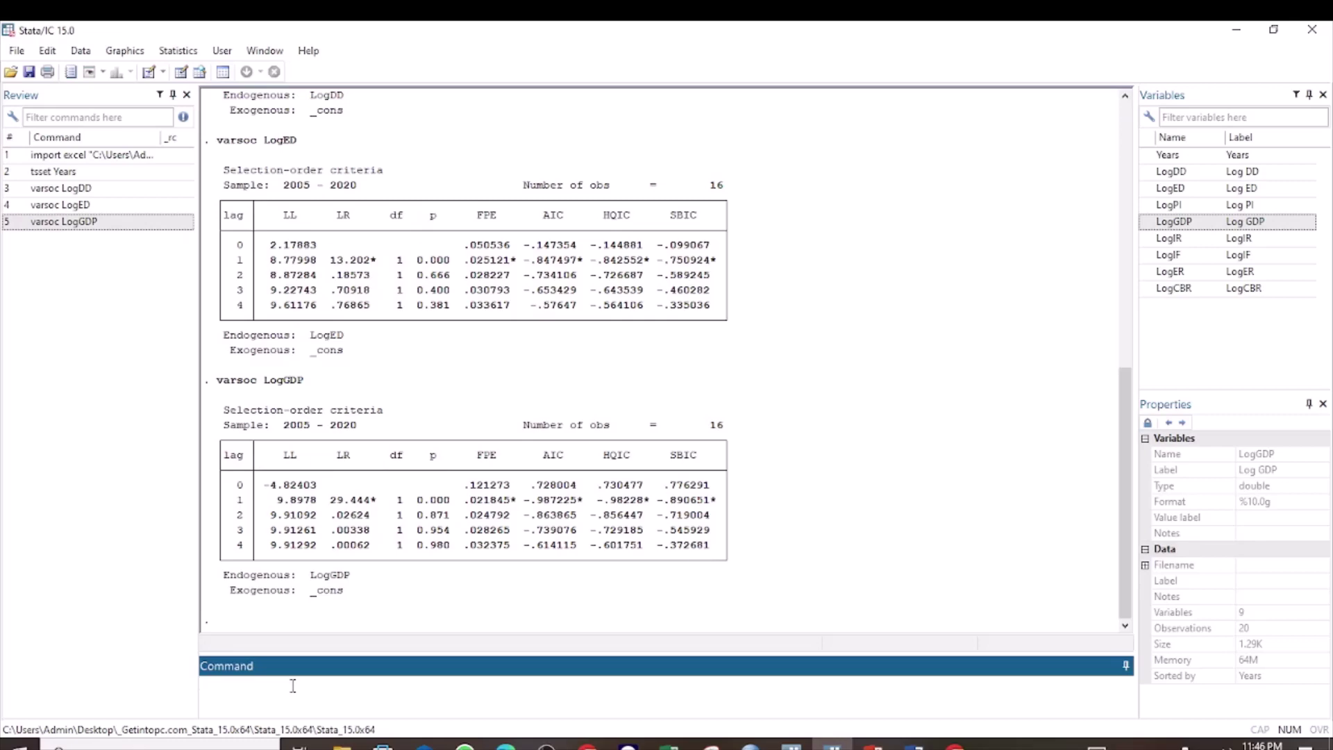
Run ardl of LogGDP on LogDD and LogED with lags and aic options, giving ARDL(1,1,1).
type("ardl")
left_click(1185, 228)
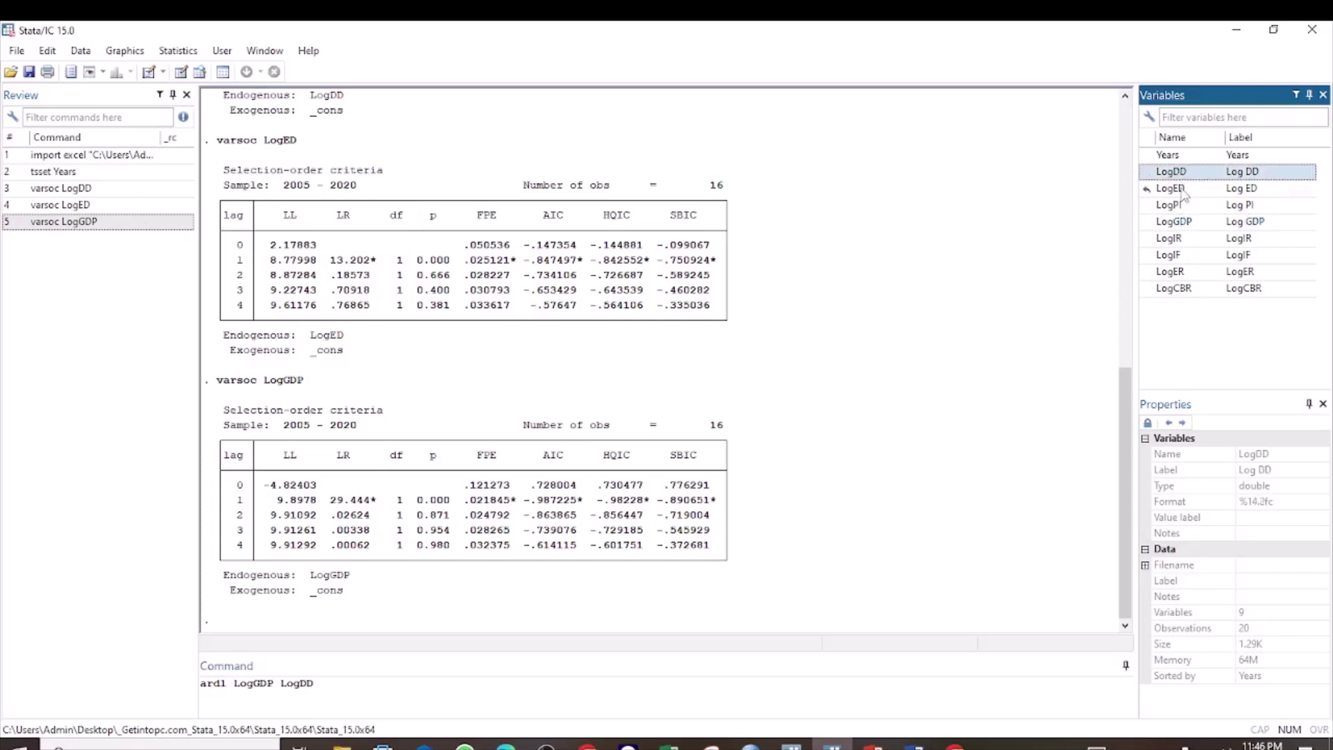
double_click(1182, 191)
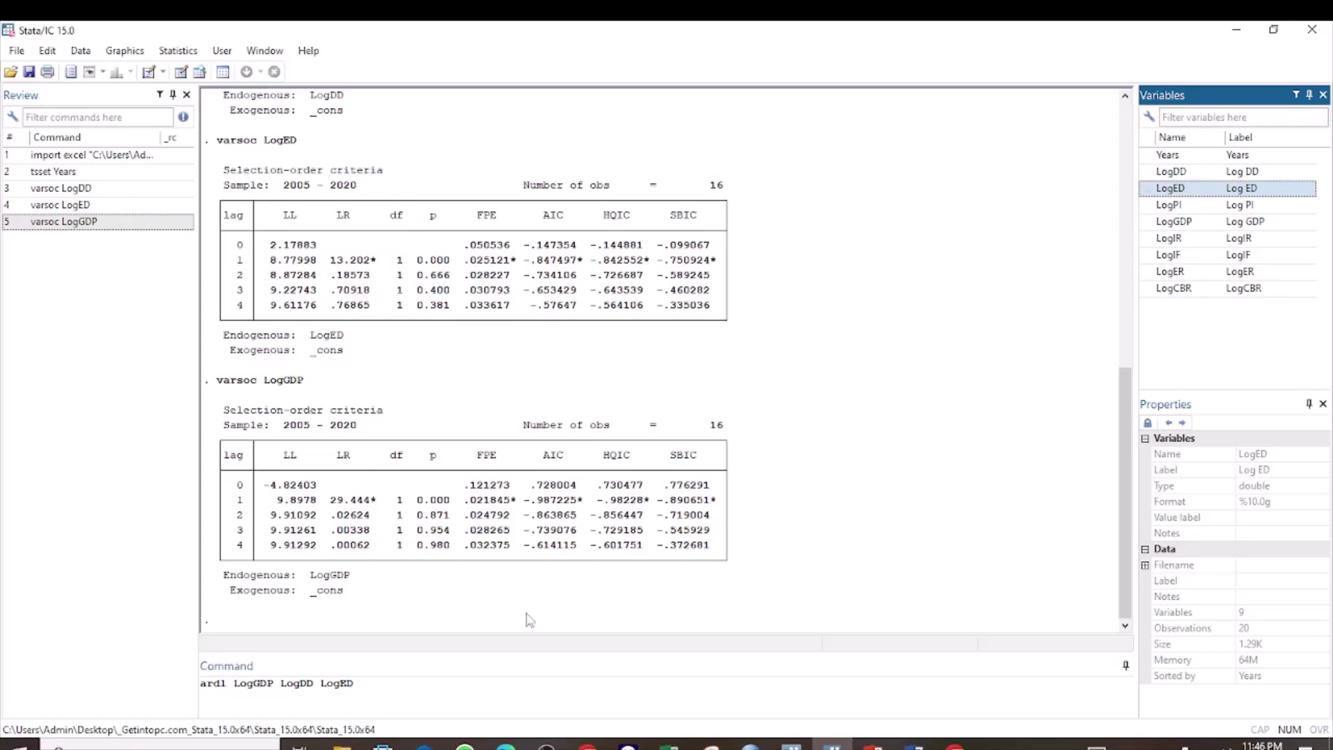
left_click(355, 694)
type(", ")
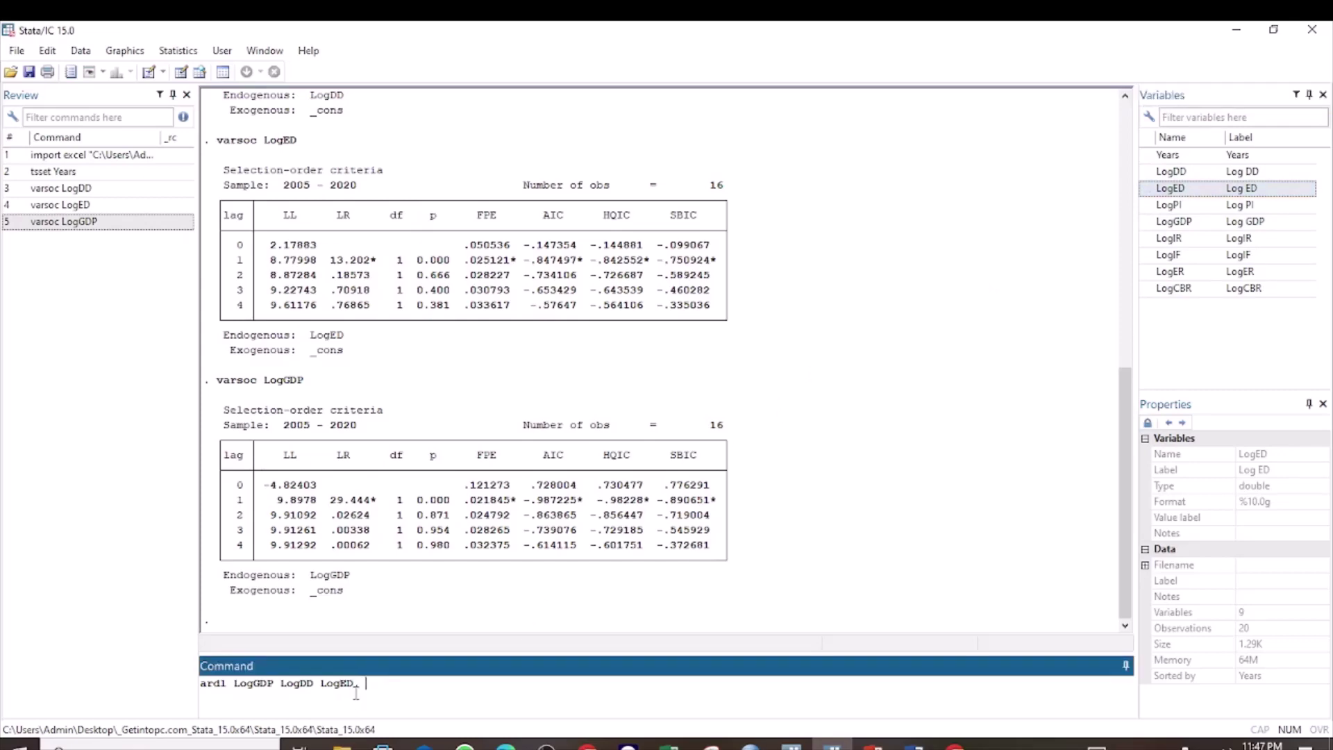
type("l")
type("ags")
type("(")
type("1")
type(" 1")
type(" 2")
type(")")
type(" ai")
type("c")
key("Return")
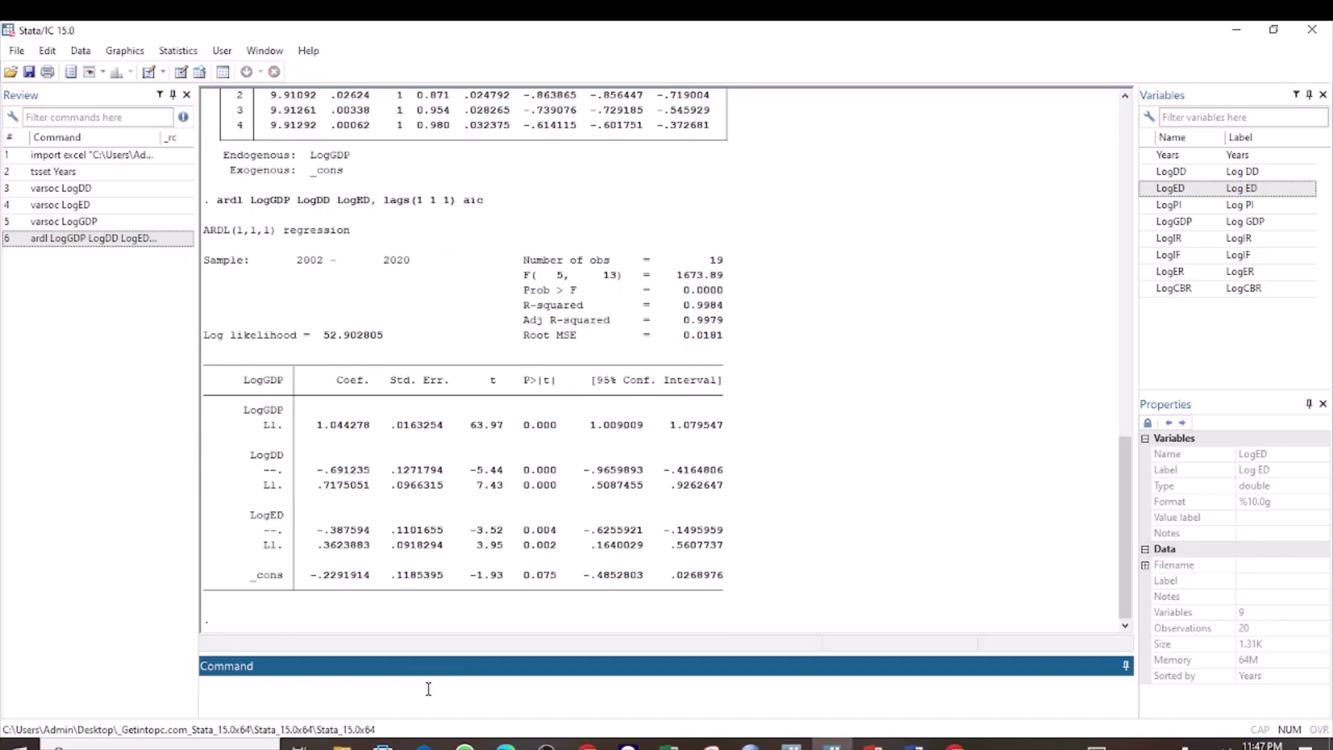